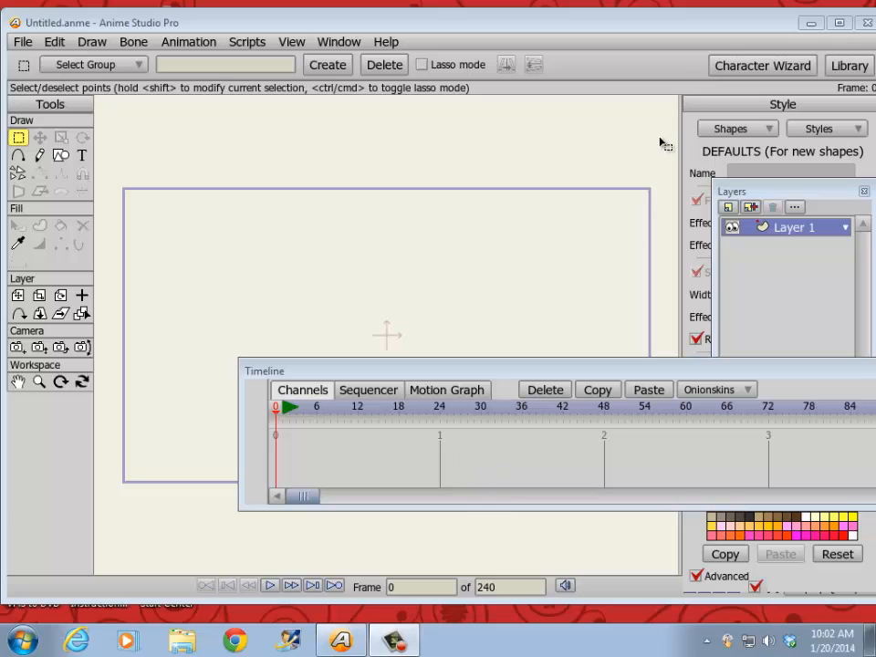
- Create a Character Wizard figure from the clemens 2 preset in Side view, with Export all views turned off
left_click(727, 75)
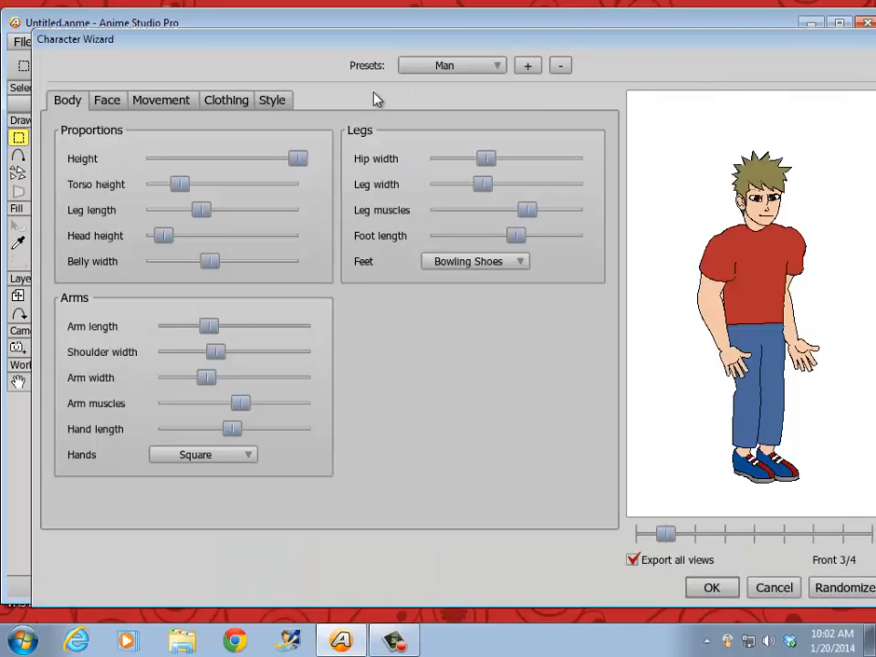
left_click(500, 66)
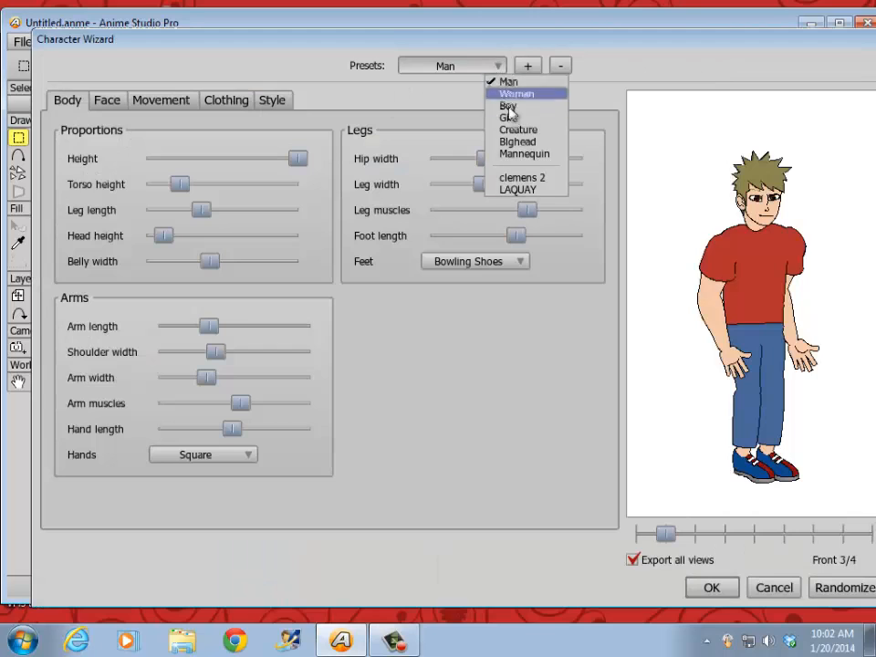
left_click(513, 179)
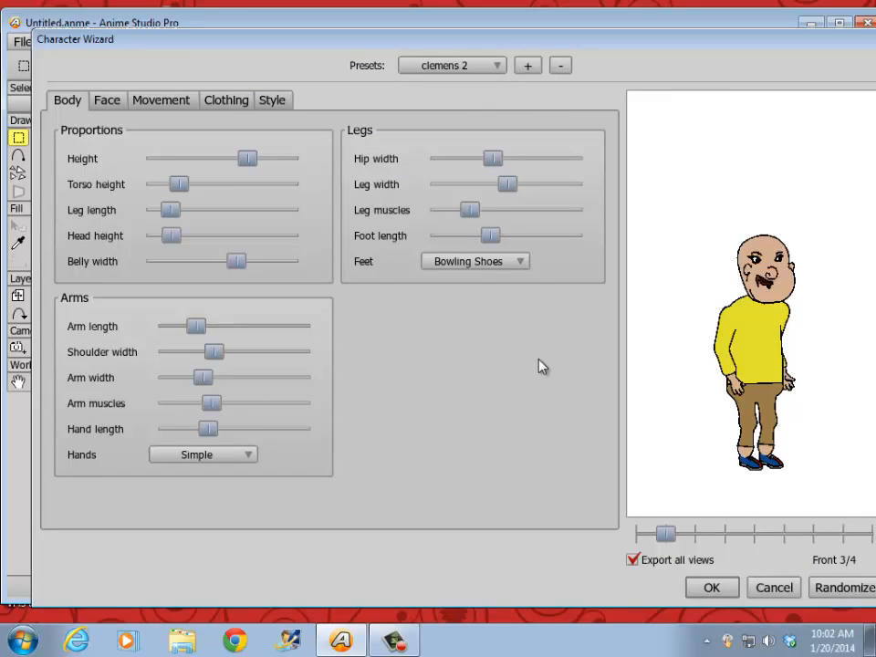
left_click(634, 561)
left_click_drag(671, 541, 689, 541)
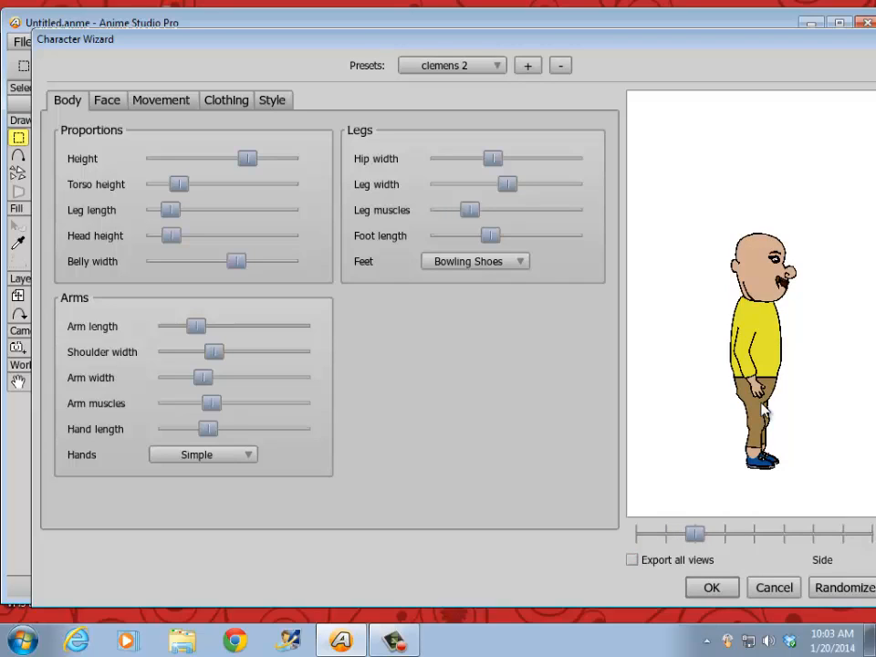
left_click(712, 588)
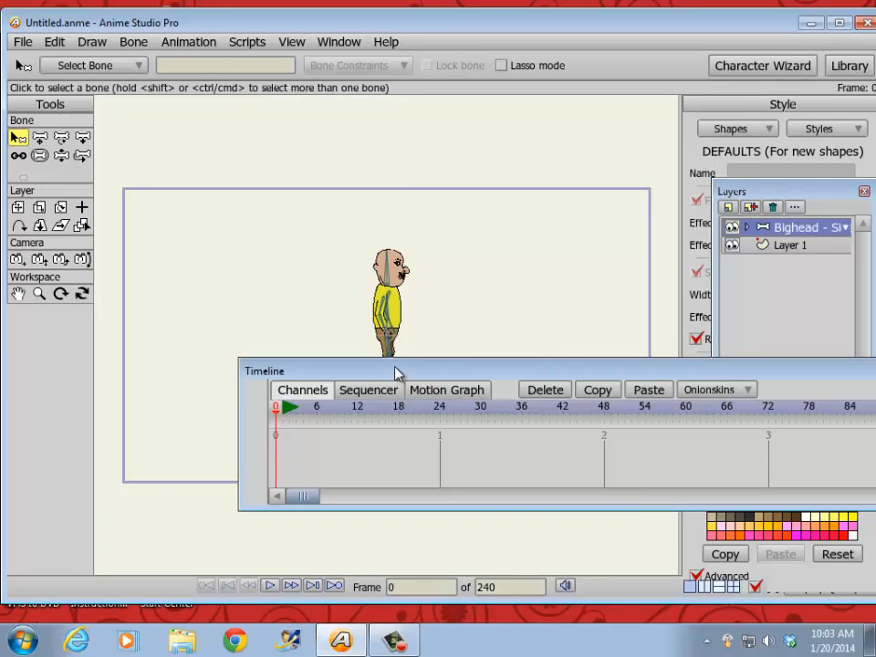
- Scale the character layer to about 1.12 and move it to the left edge of the frame, about X -1.63, Y 0.05
left_click_drag(396, 371, 397, 453)
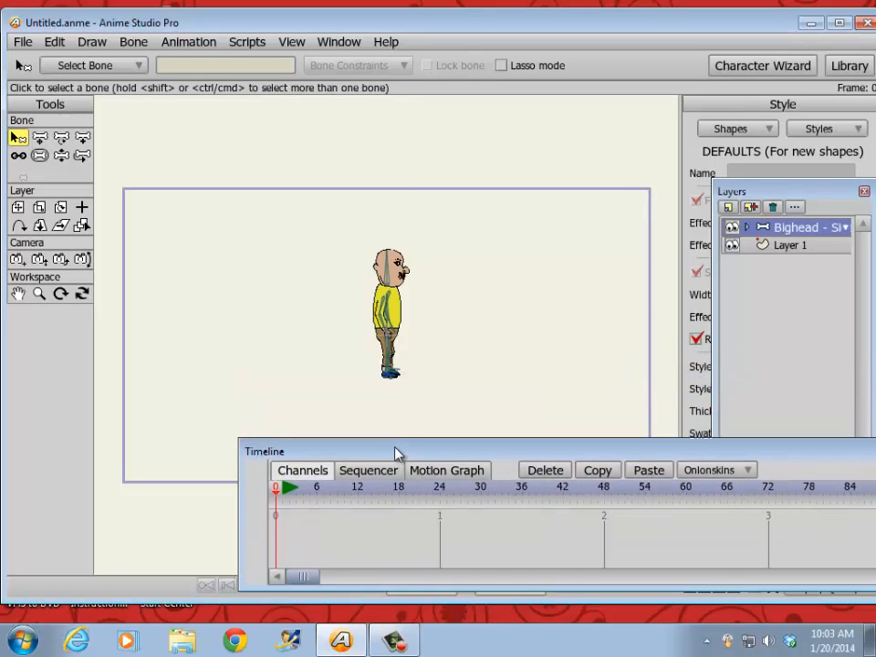
left_click(40, 208)
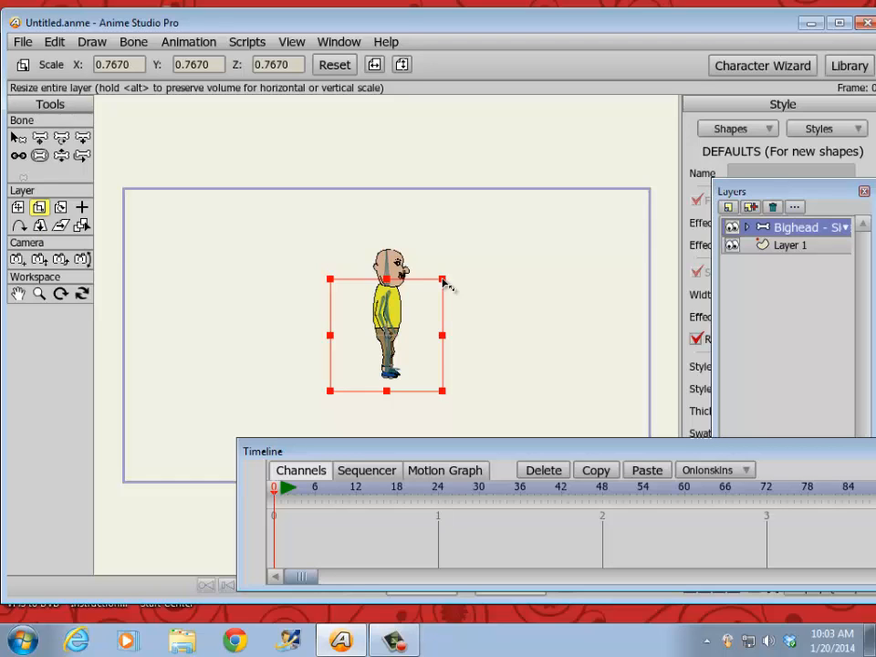
left_click_drag(442, 280, 471, 254)
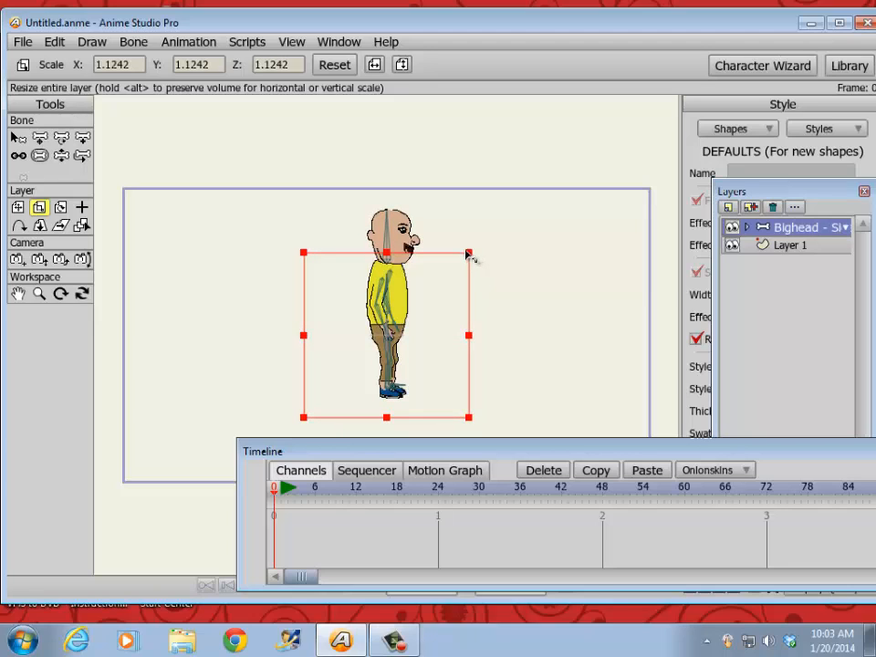
left_click(17, 207)
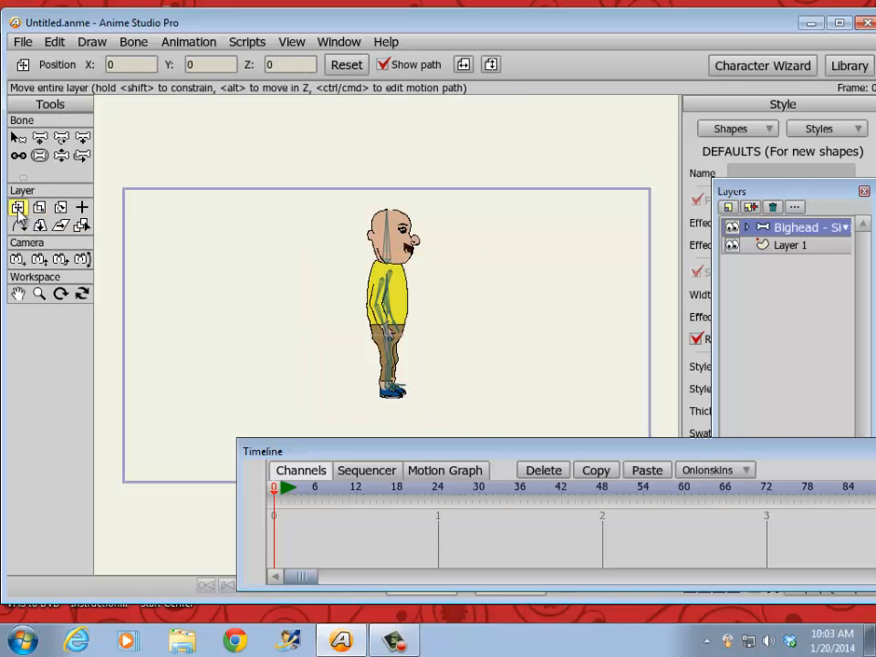
left_click_drag(390, 314, 157, 308)
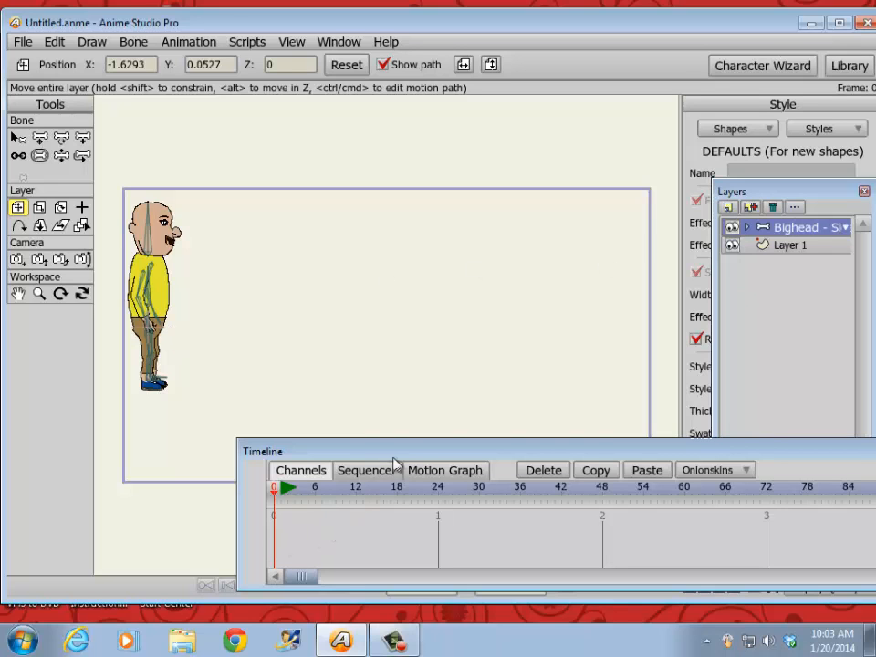
- Go to frame 1, set the animation length to 78 frames, and key the character layer's position there
left_click_drag(397, 449, 409, 384)
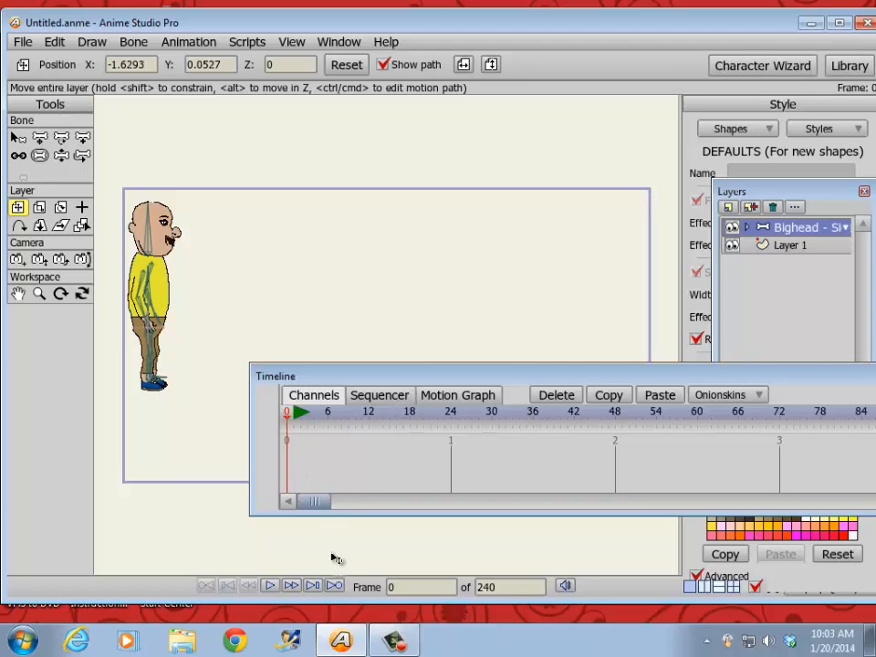
left_click(295, 426)
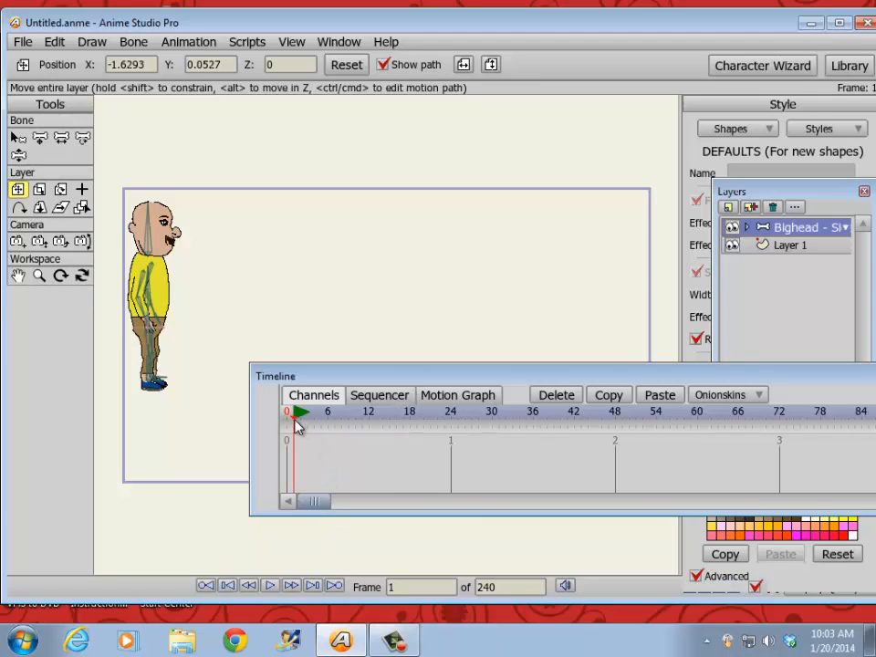
left_click(505, 586)
left_click_drag(505, 586, 476, 591)
type("78")
left_click(365, 529)
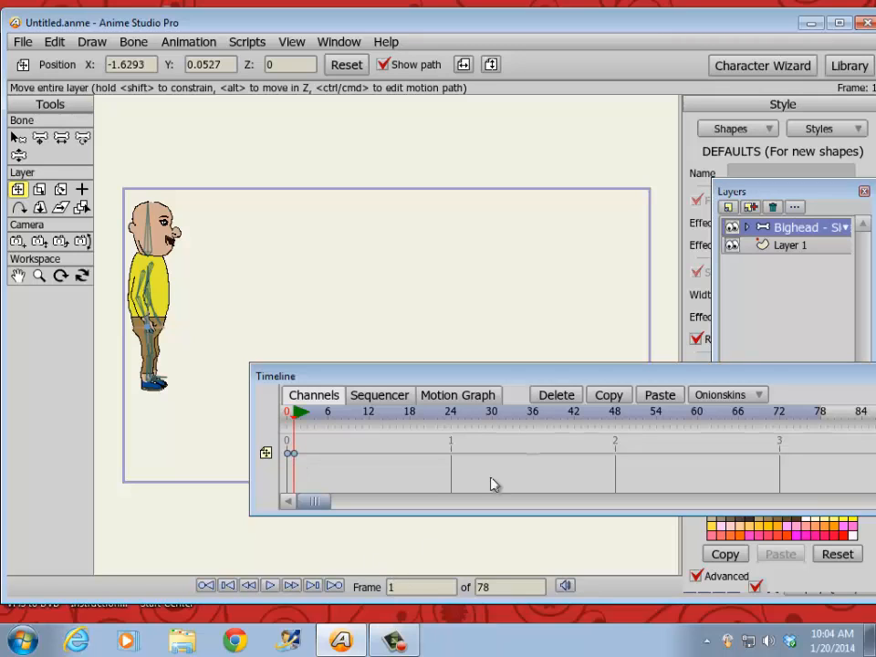
- Show the character's actions and insert a reference to the Walk action at frame 1
left_click(337, 45)
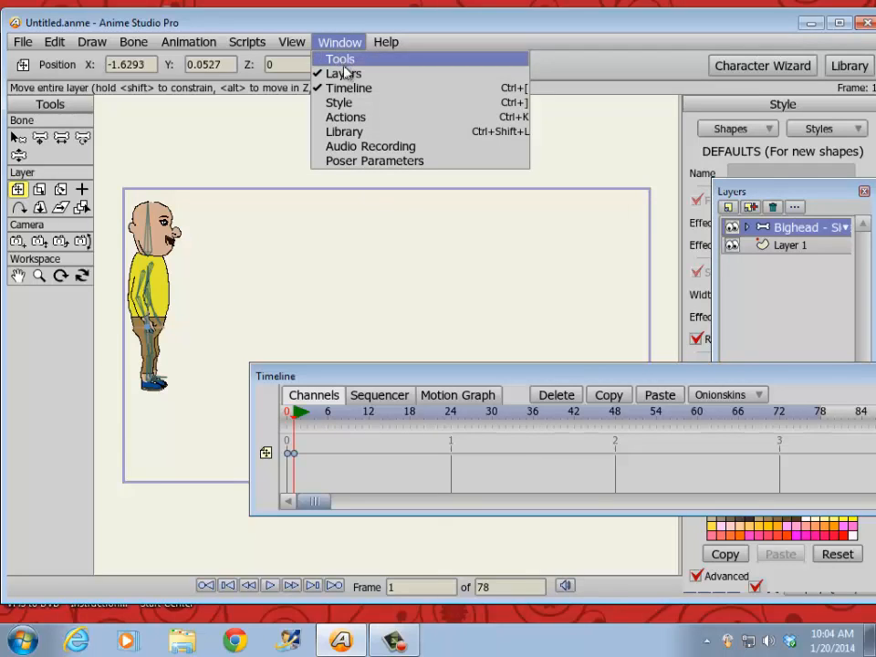
left_click(347, 124)
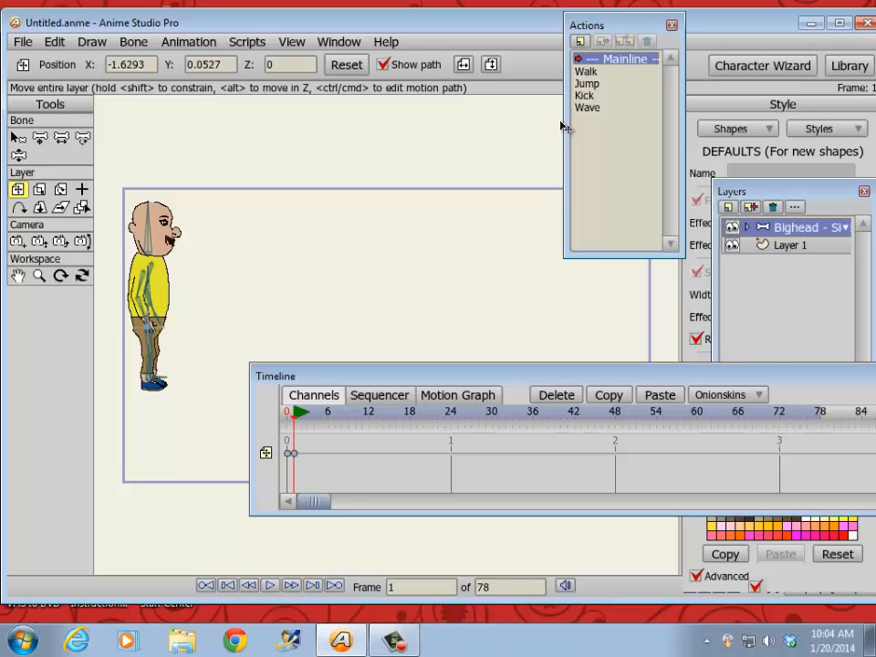
left_click(594, 74)
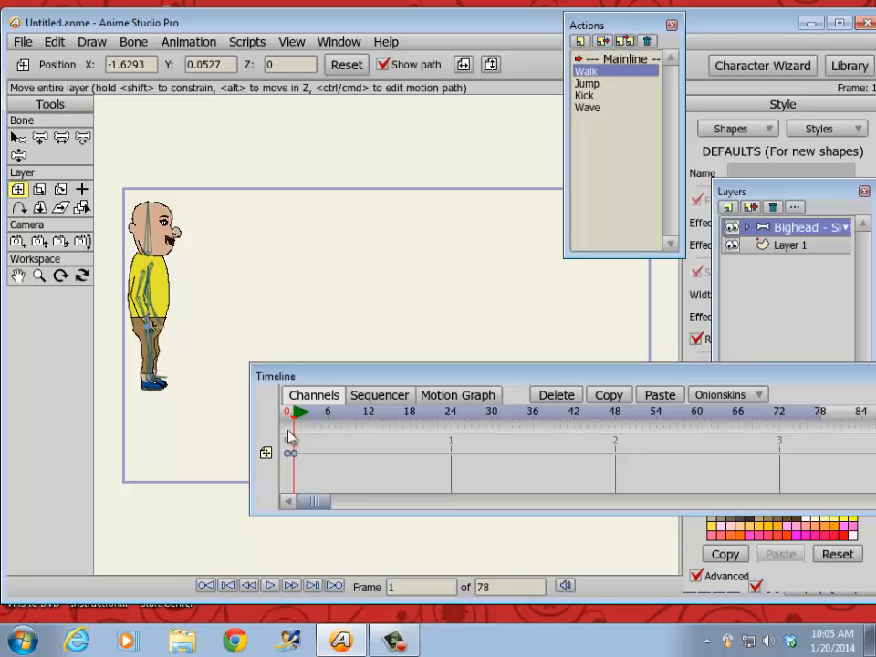
left_click(603, 41)
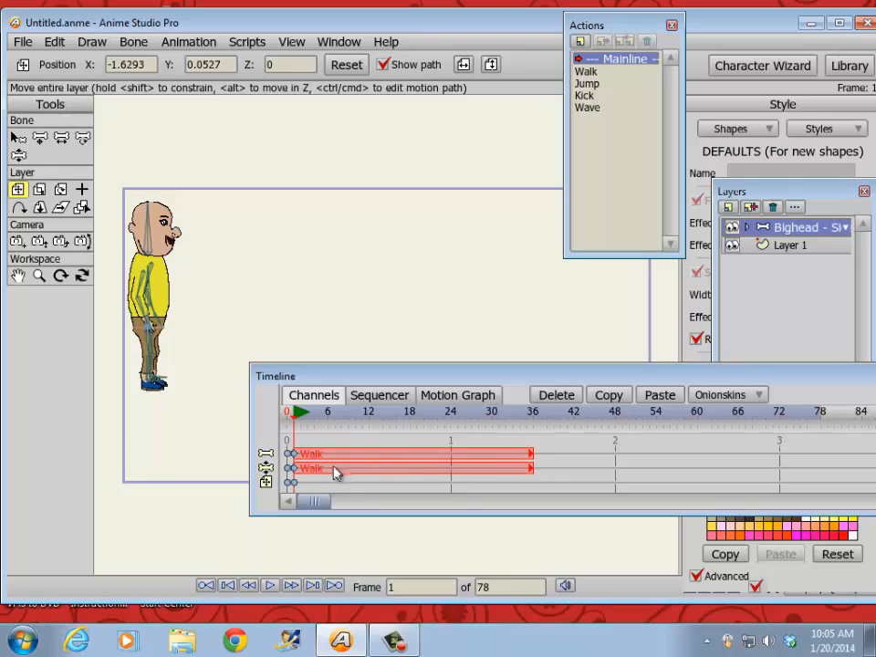
- Play the walk cycle in place, stop it, and rewind to frame 0
left_click(271, 587)
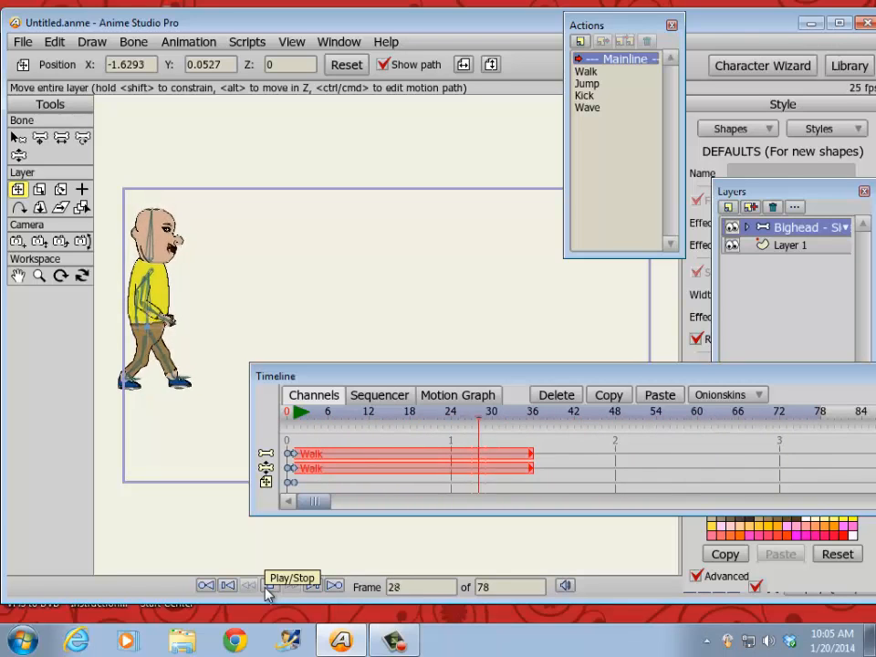
left_click(269, 587)
left_click(227, 585)
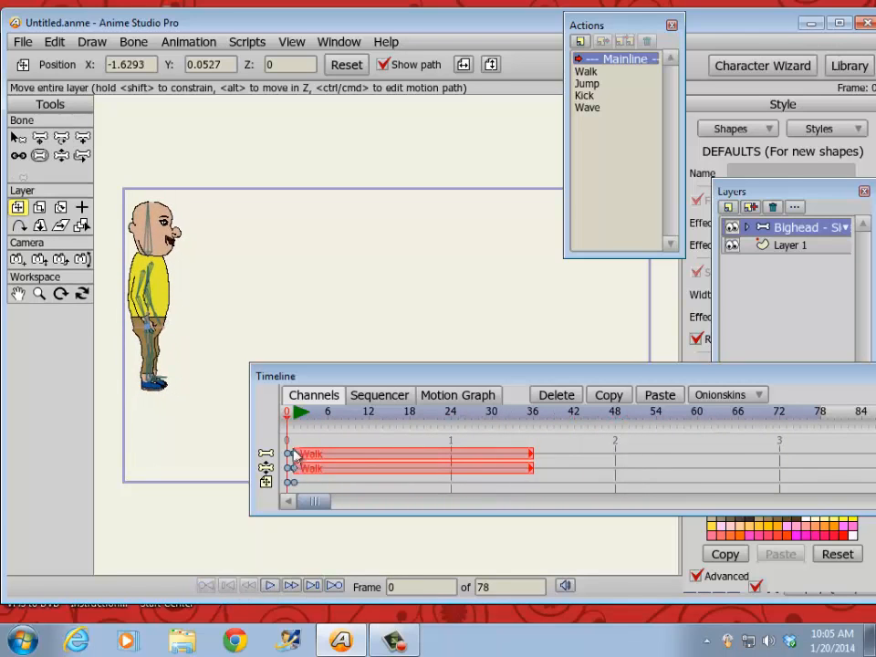
- At frame 78, move the character layer beyond the right edge of the frame, to about X 1.95, Y 0.15
left_click(290, 428)
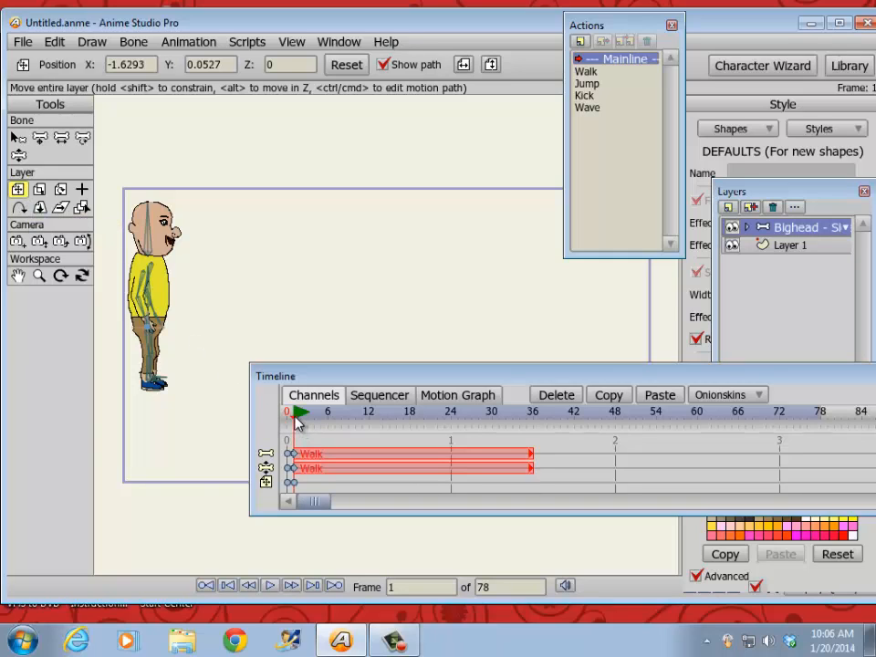
left_click_drag(295, 421, 819, 415)
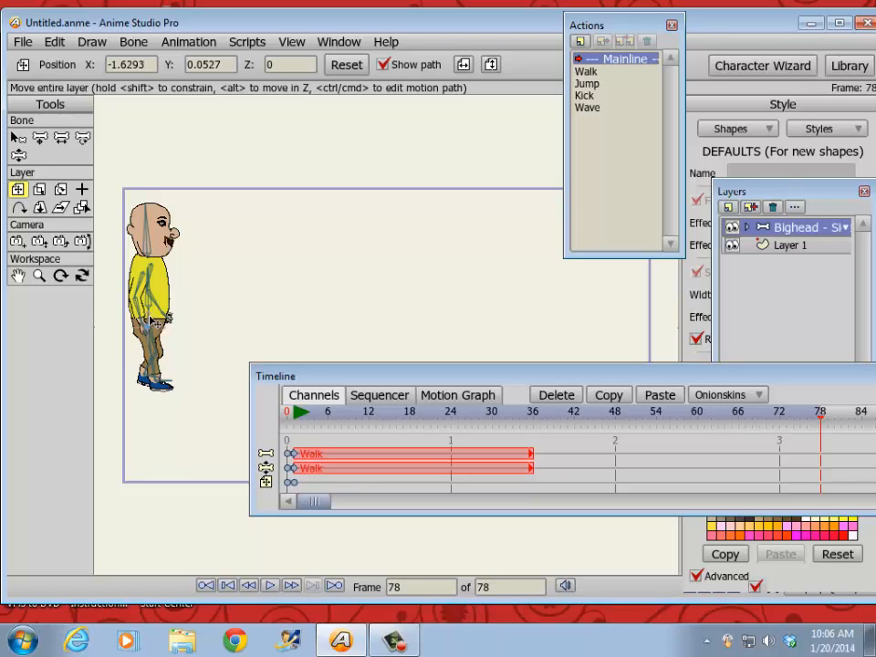
left_click_drag(157, 321, 671, 312)
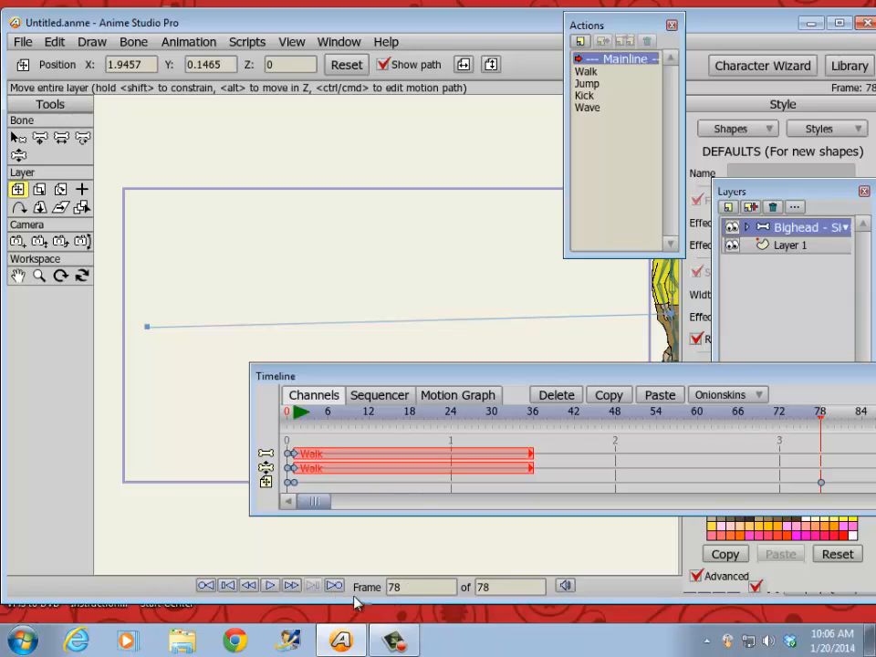
- Play the character's walk across the scene from frame 1, stop it, and rewind to the start
left_click(229, 587)
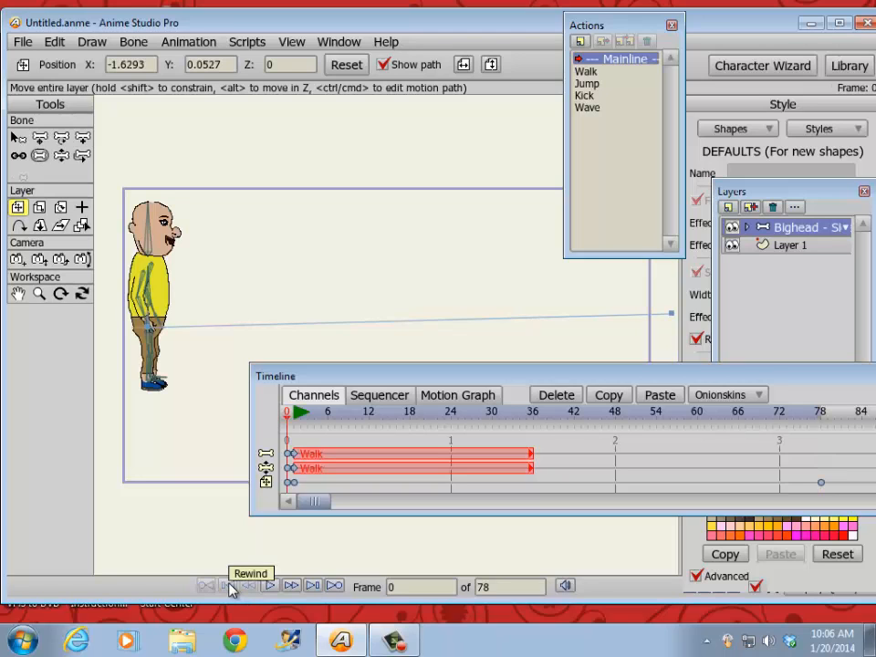
left_click(296, 425)
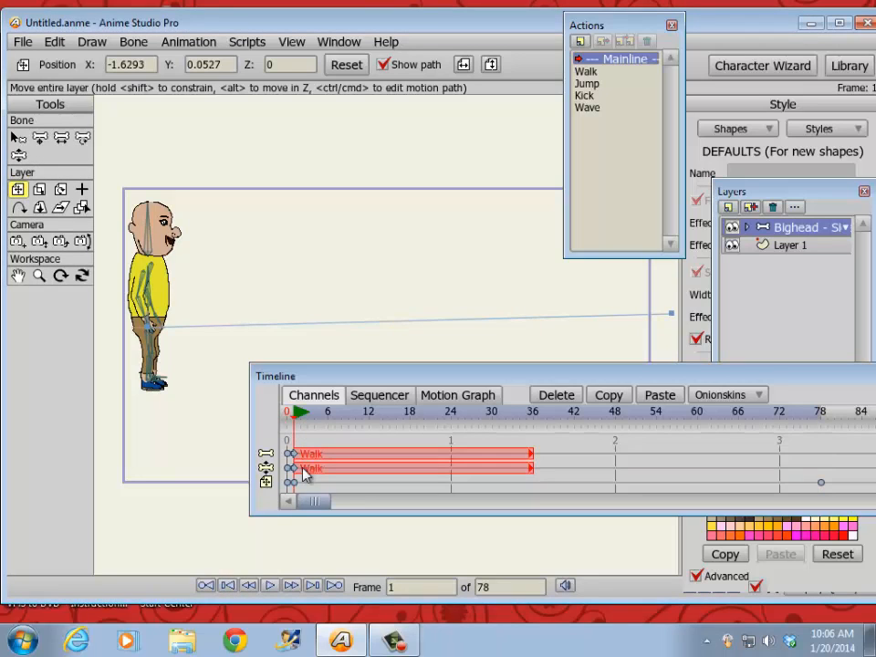
left_click(273, 587)
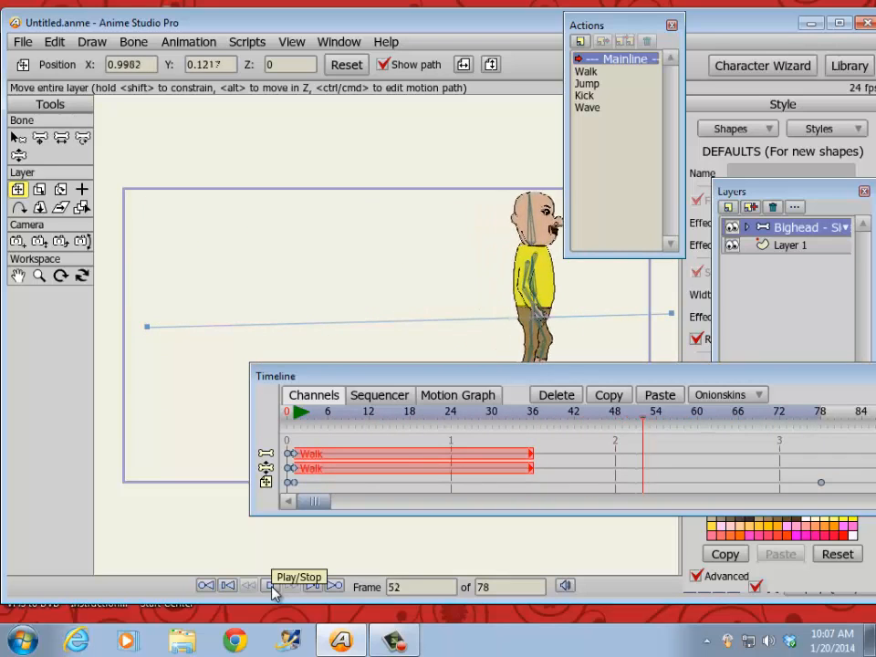
left_click(273, 586)
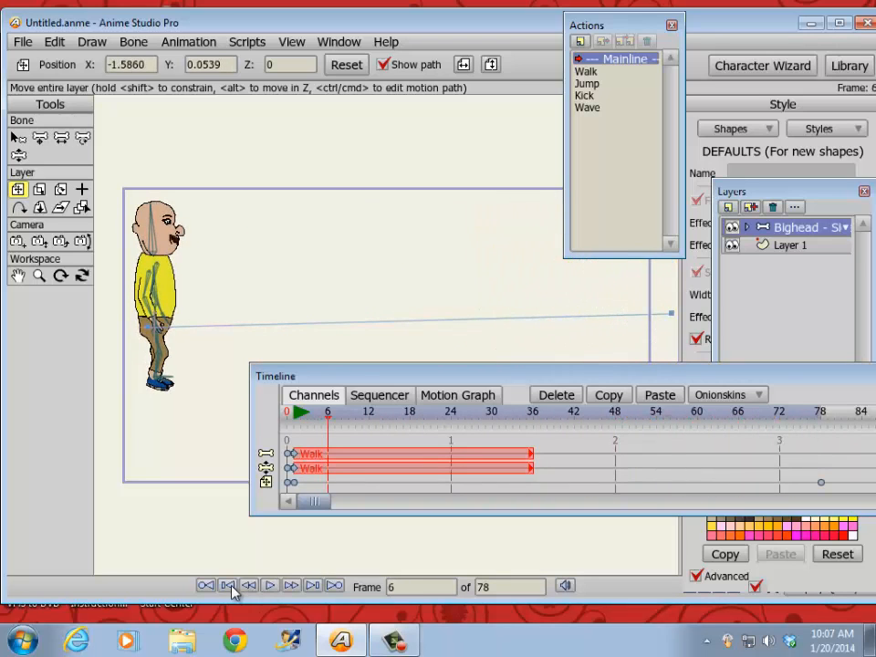
left_click(230, 588)
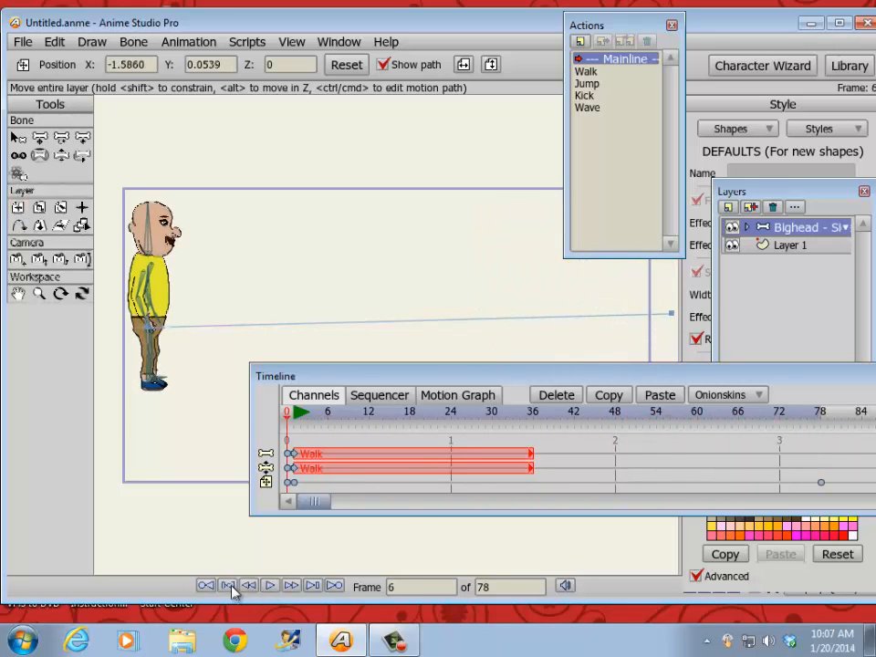
- Export frames 1 to 78 as an AVI movie named LORD LAWRENCE WALK in the Documents library
left_click(20, 43)
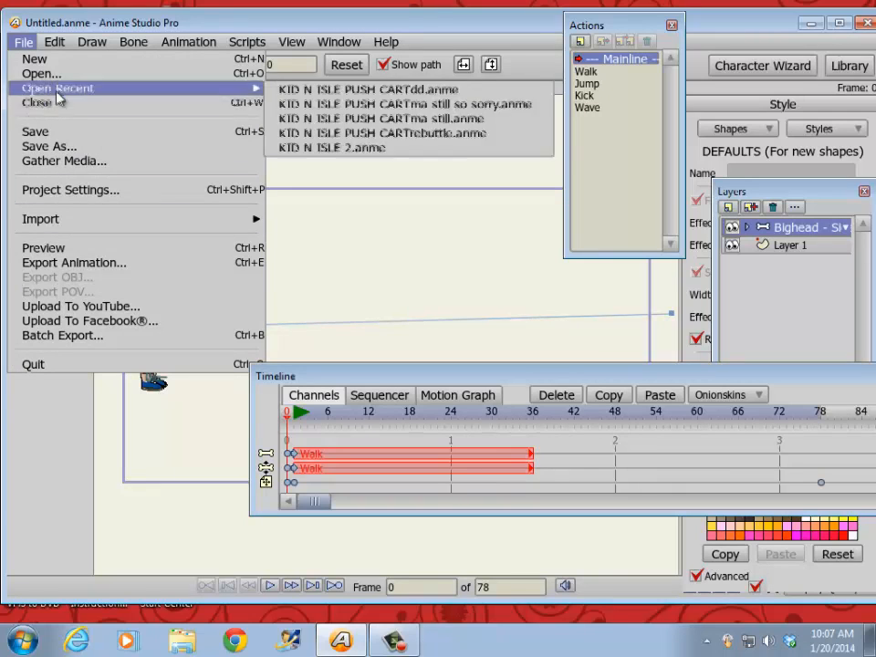
left_click(80, 264)
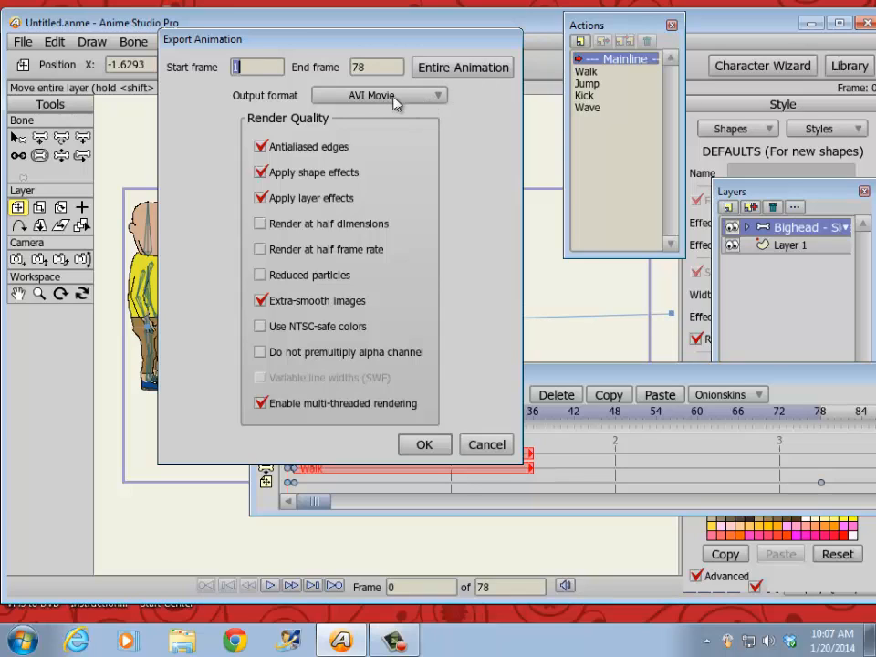
left_click(436, 100)
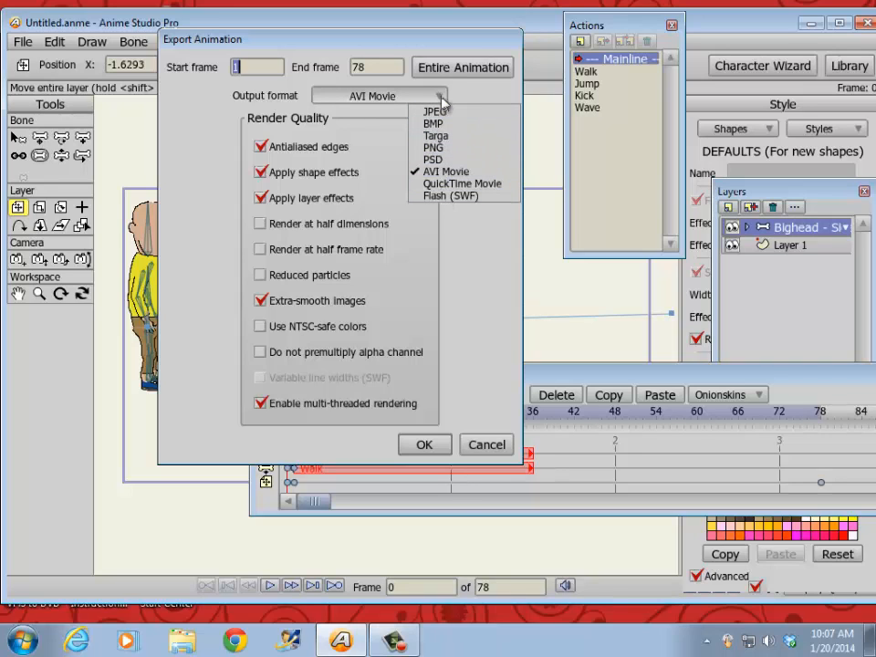
left_click(388, 98)
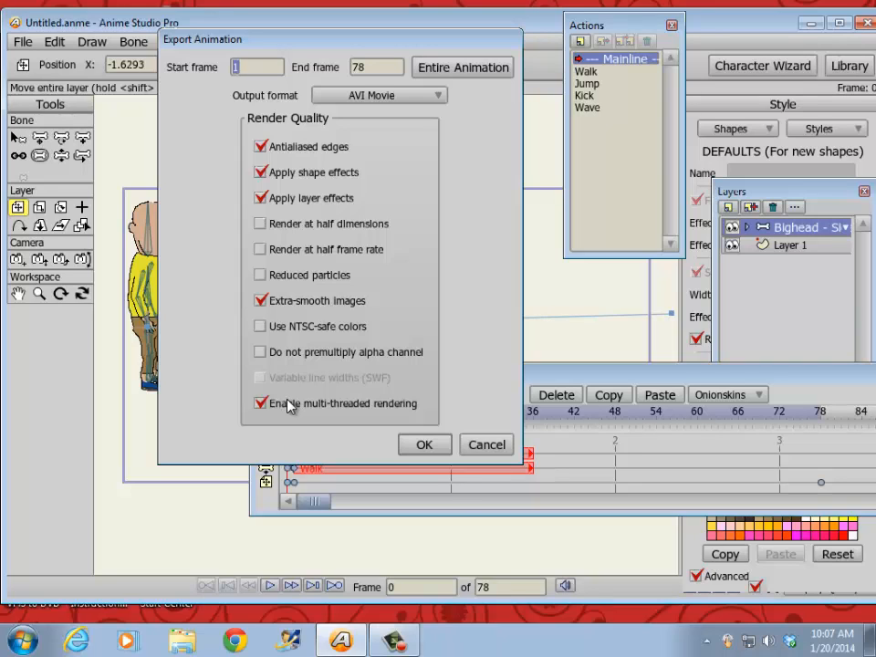
left_click(425, 447)
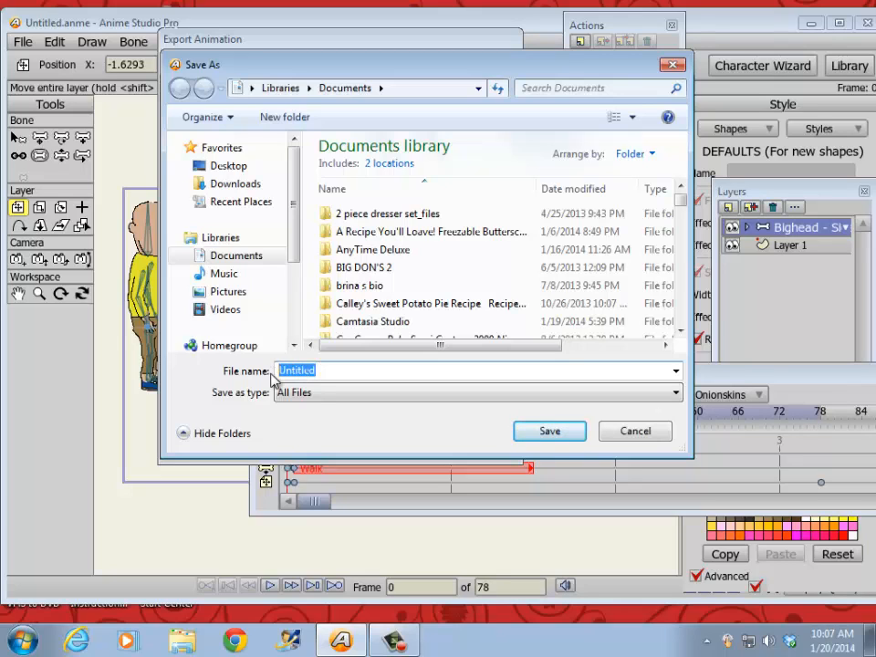
type("LORD LAWRENCE WALK")
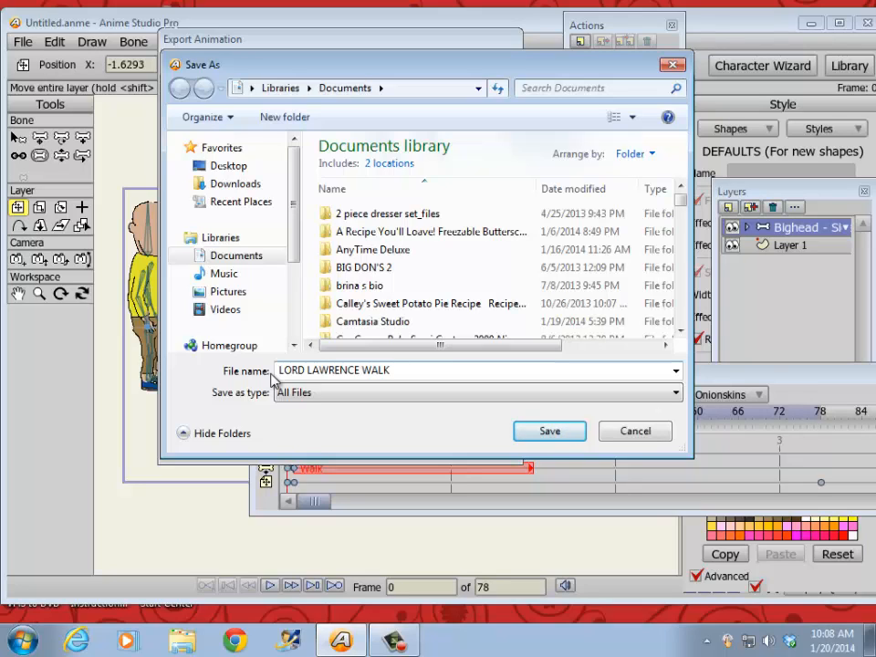
left_click(526, 434)
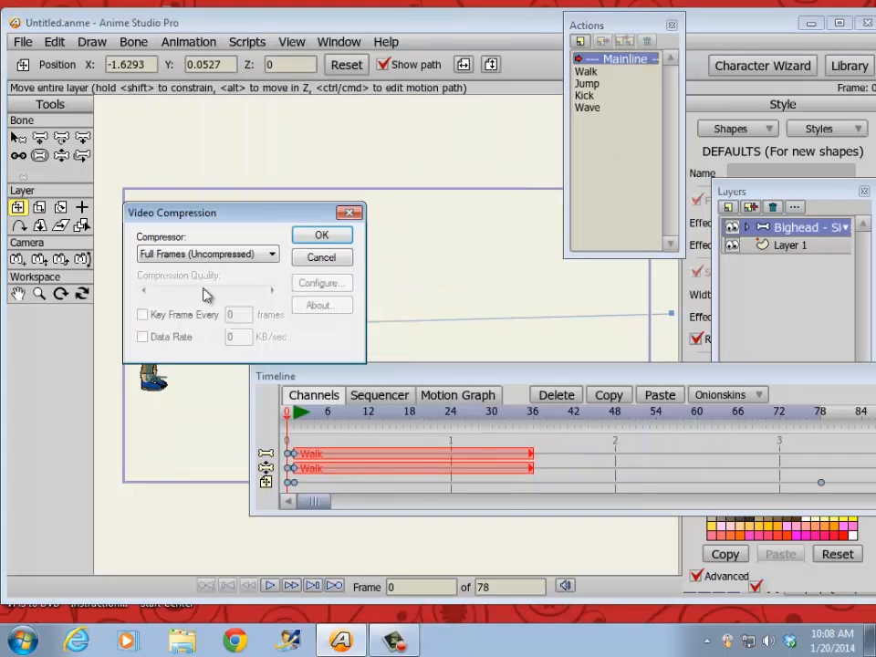
- Render the movie with the Full Frames (Uncompressed) compressor
left_click(271, 256)
left_click(270, 259)
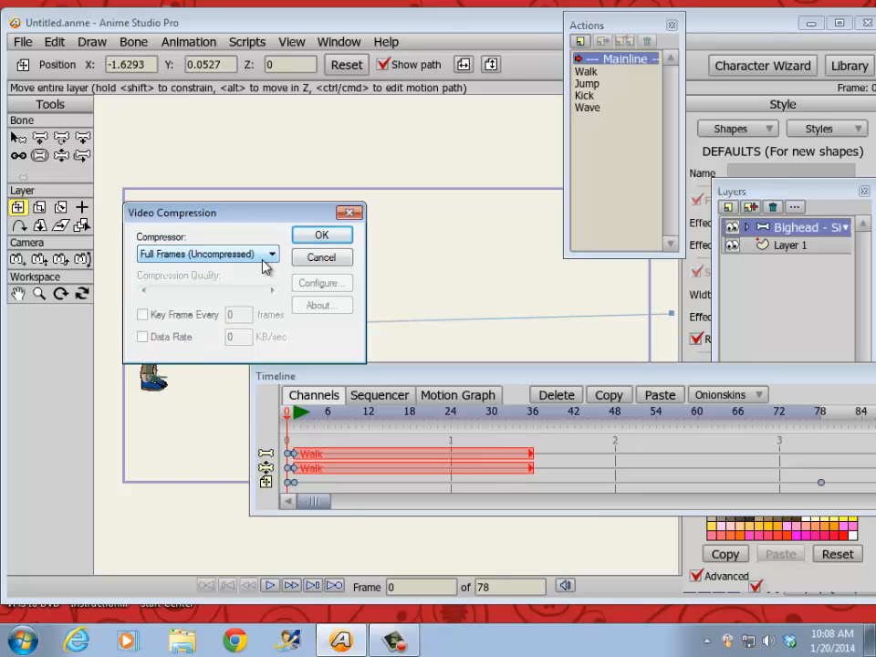
left_click(315, 238)
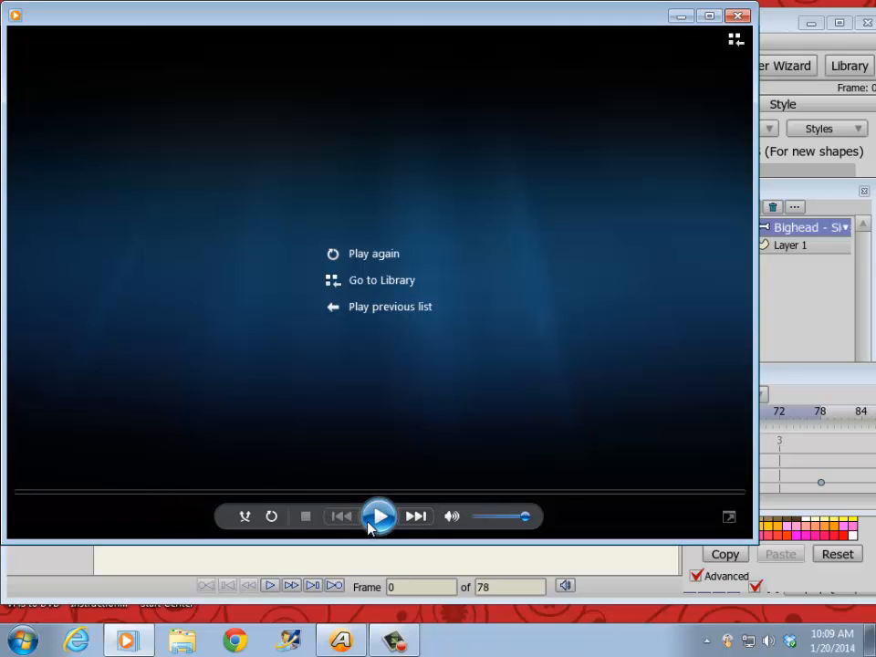
- Replay the exported movie in the media player and close the player
left_click(369, 526)
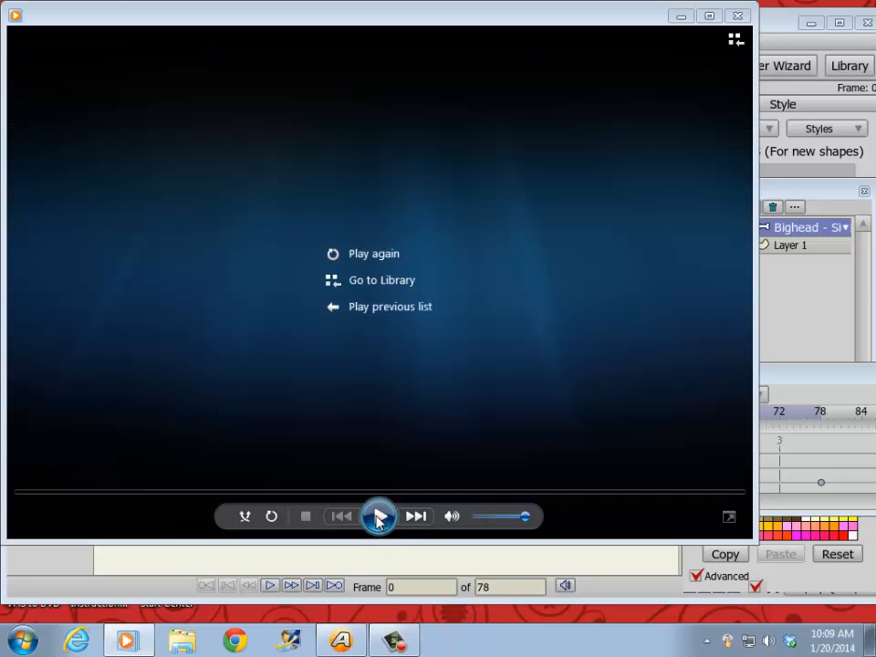
left_click(377, 518)
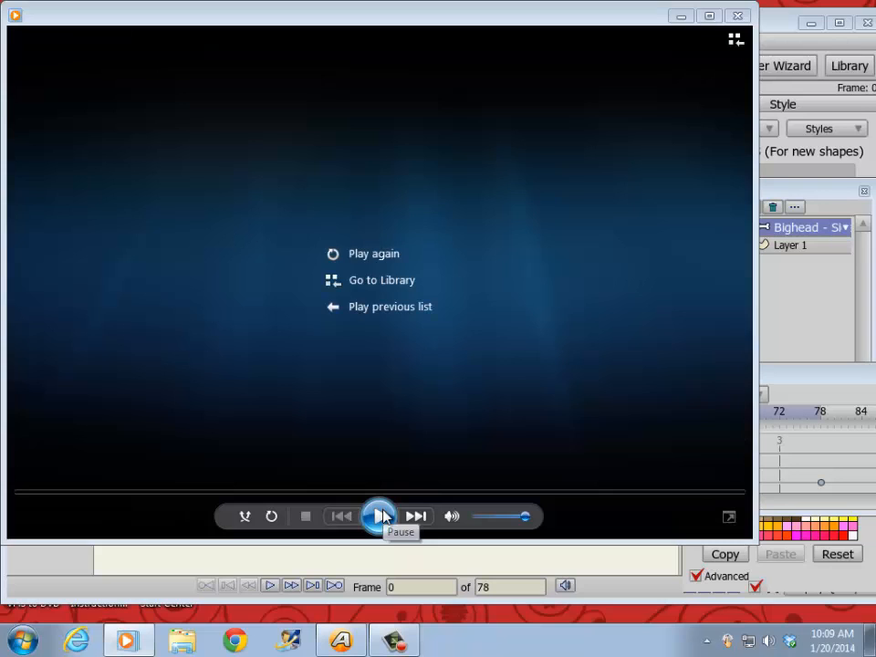
left_click(380, 516)
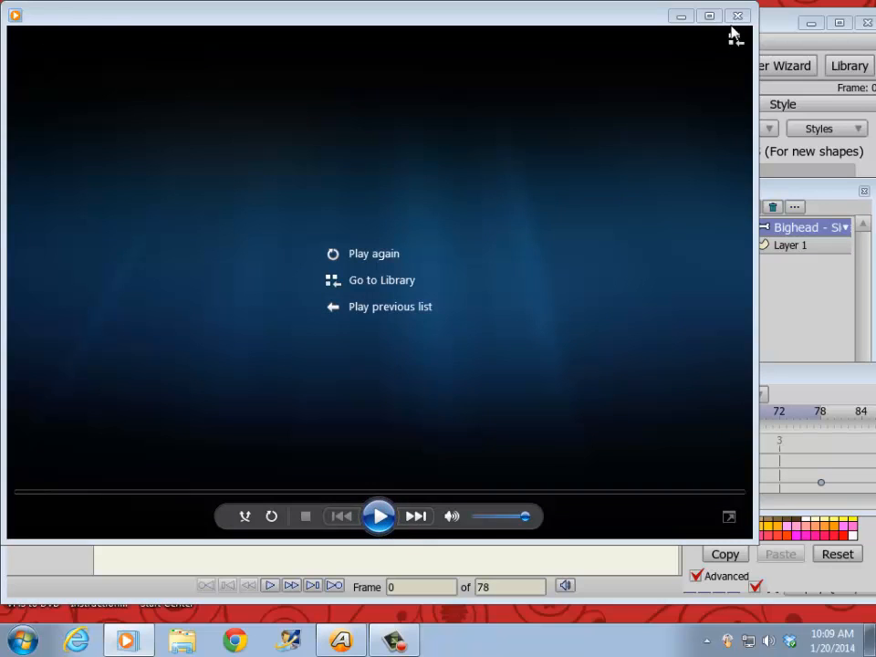
left_click(737, 15)
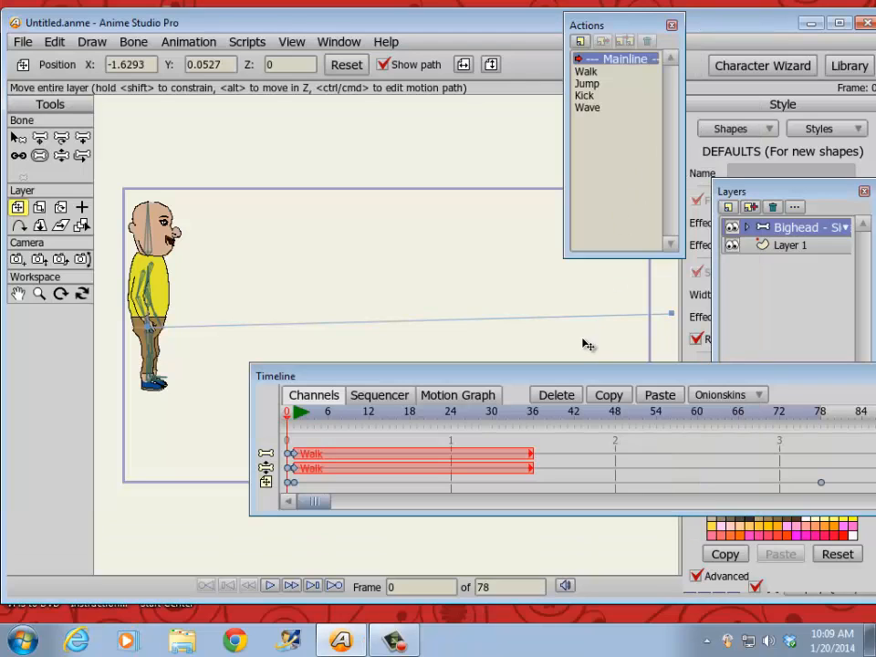